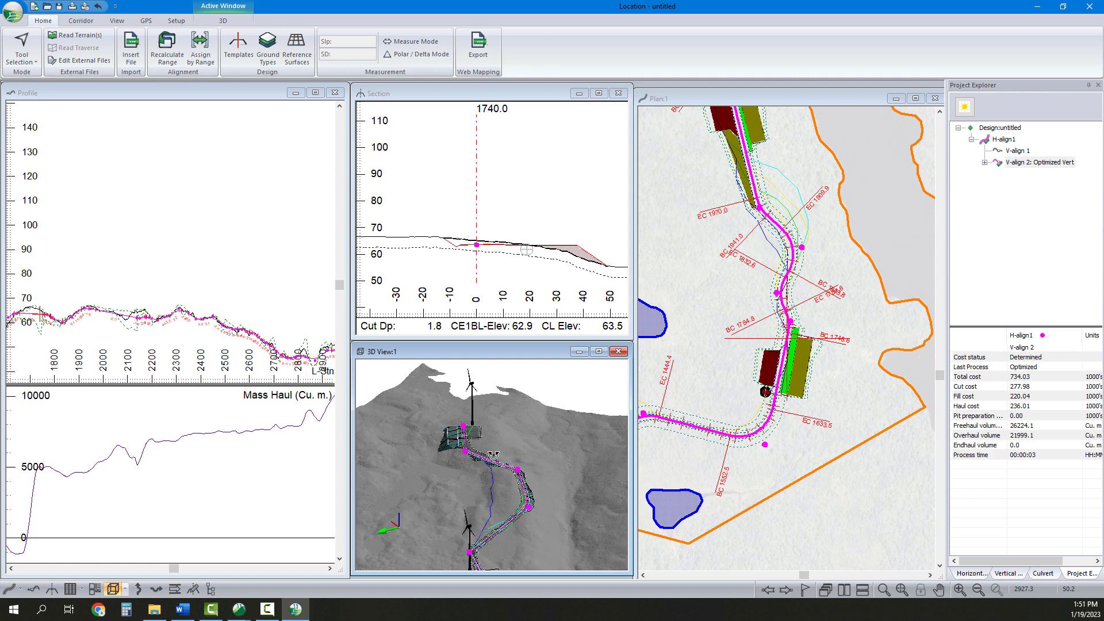
Step: Jump all views to station 4245.0 at the alignment's end pad and zoom the 3D View
{"action": "left_click", "coordinate": [463, 448]}
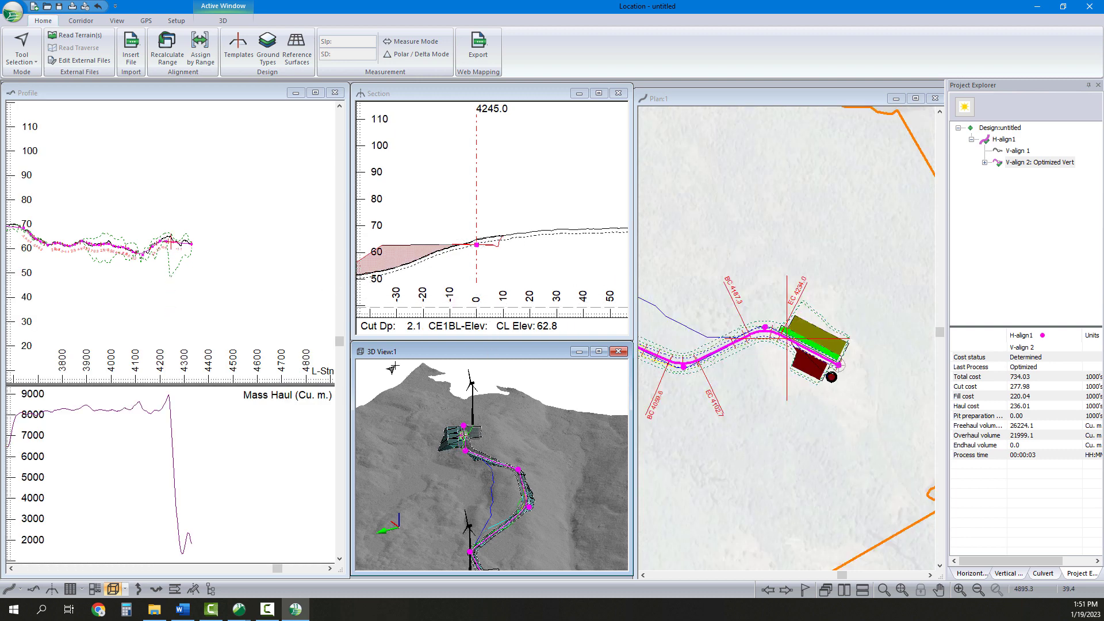
{"action": "scroll", "coordinate": [468, 456], "scroll_direction": "up", "scroll_amount": 3}
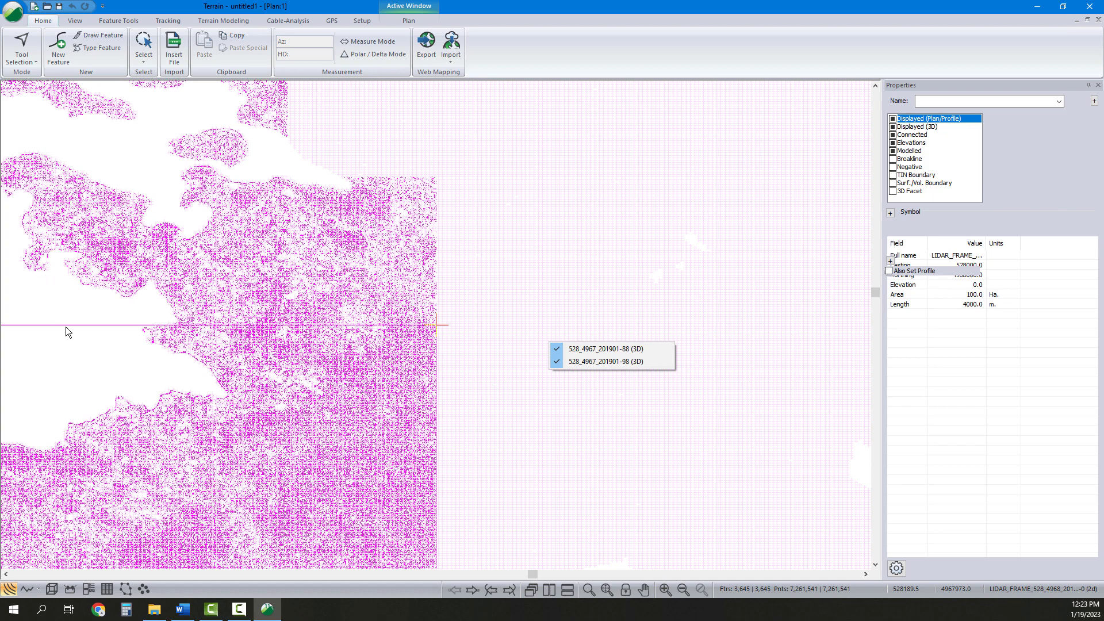
Step: Clear the current point selection and pan the view across the point tiles
{"action": "left_click", "coordinate": [65, 326]}
{"action": "scroll", "coordinate": [310, 399], "scroll_direction": "down", "scroll_amount": 5}
{"action": "middle_click_drag", "start_coordinate": [463, 378], "coordinate": [636, 259]}
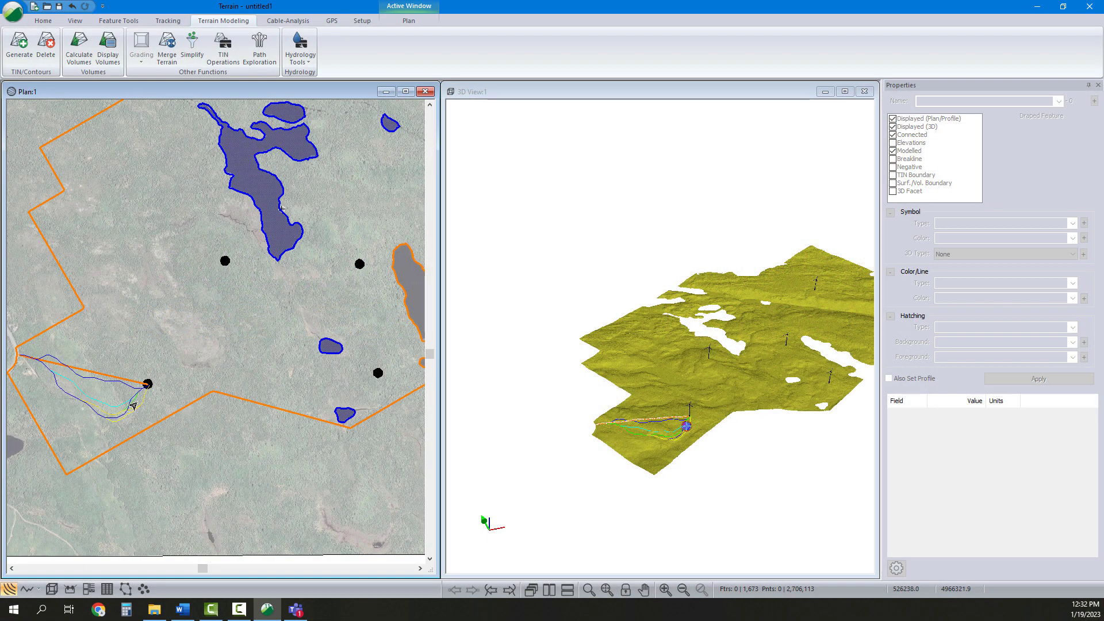
Step: Branch paths A to B-2 through A to B-5 from A to B to the northern, eastern, north-east and next turbines
{"action": "left_click", "coordinate": [122, 383]}
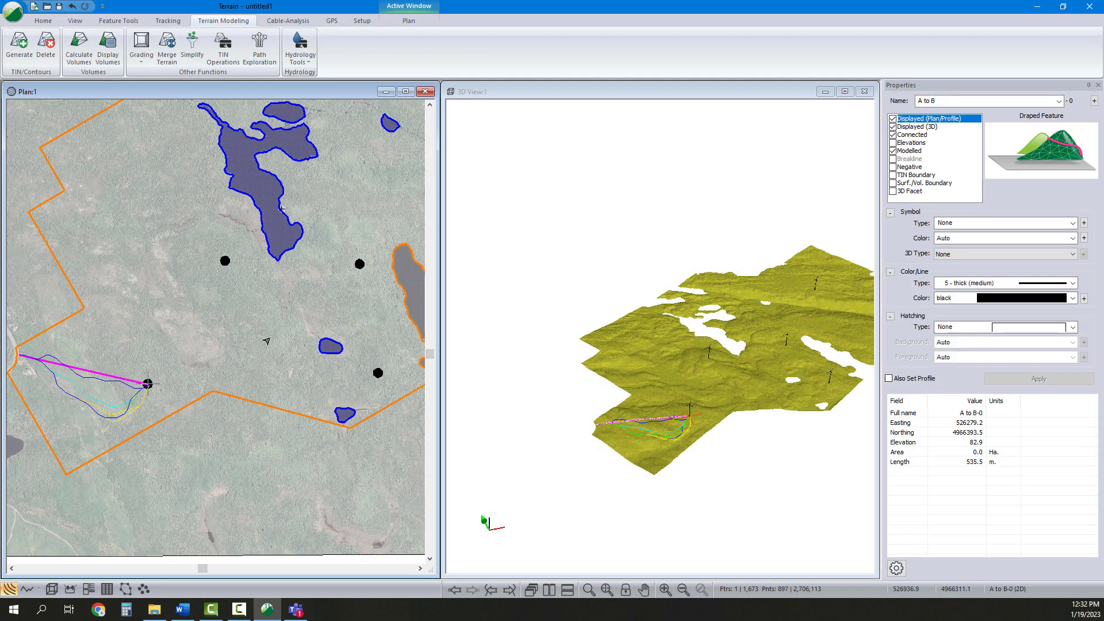
{"action": "left_click", "coordinate": [225, 260]}
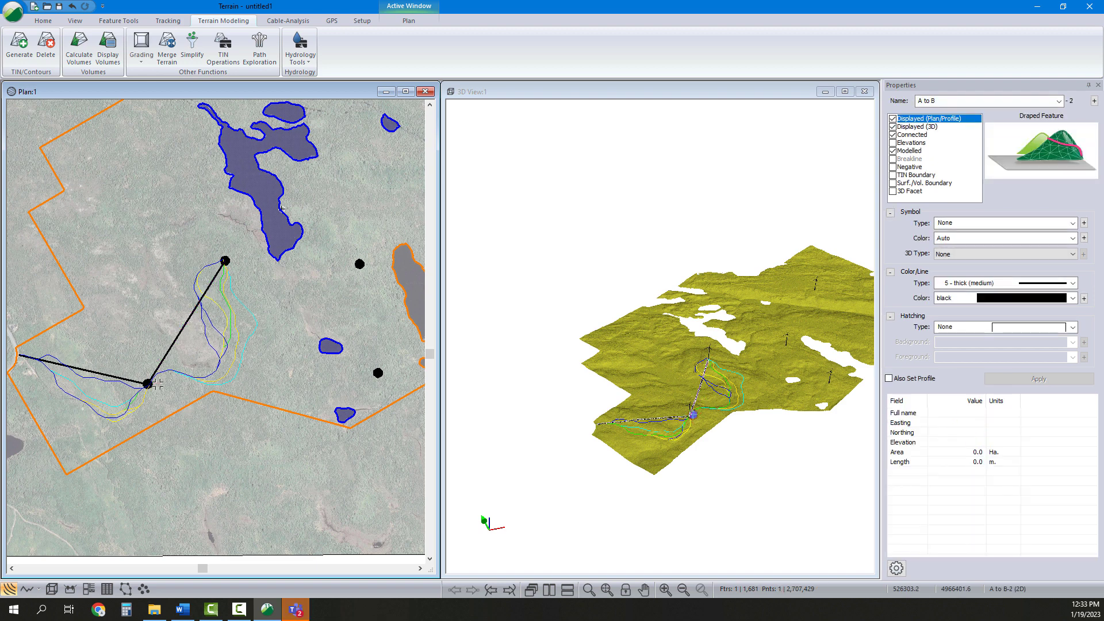
{"action": "left_click", "coordinate": [378, 373]}
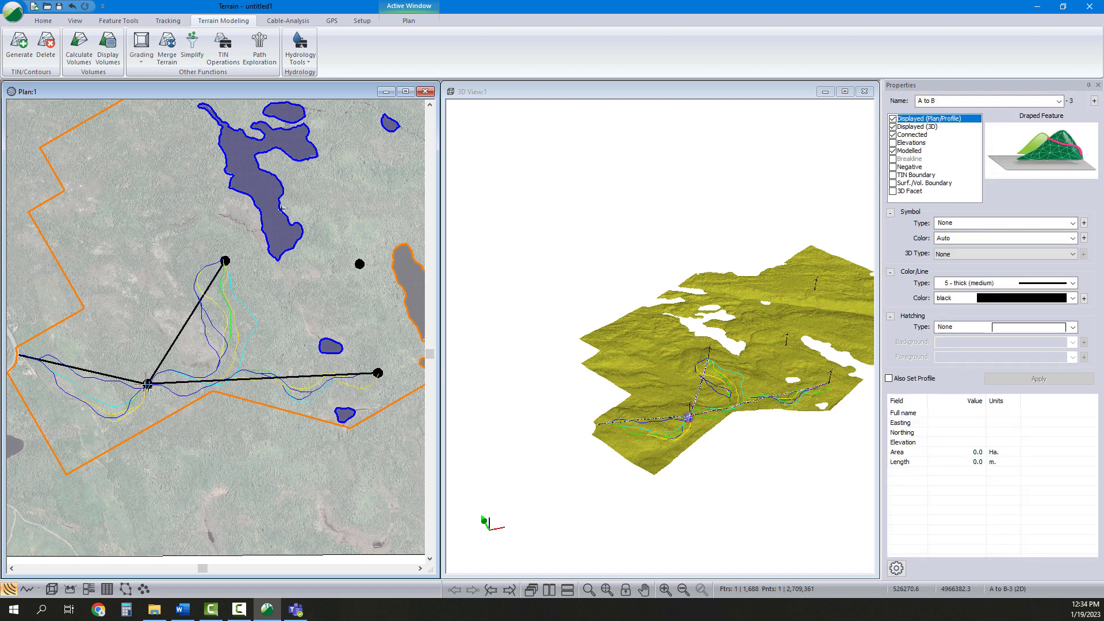
{"action": "left_click", "coordinate": [359, 264]}
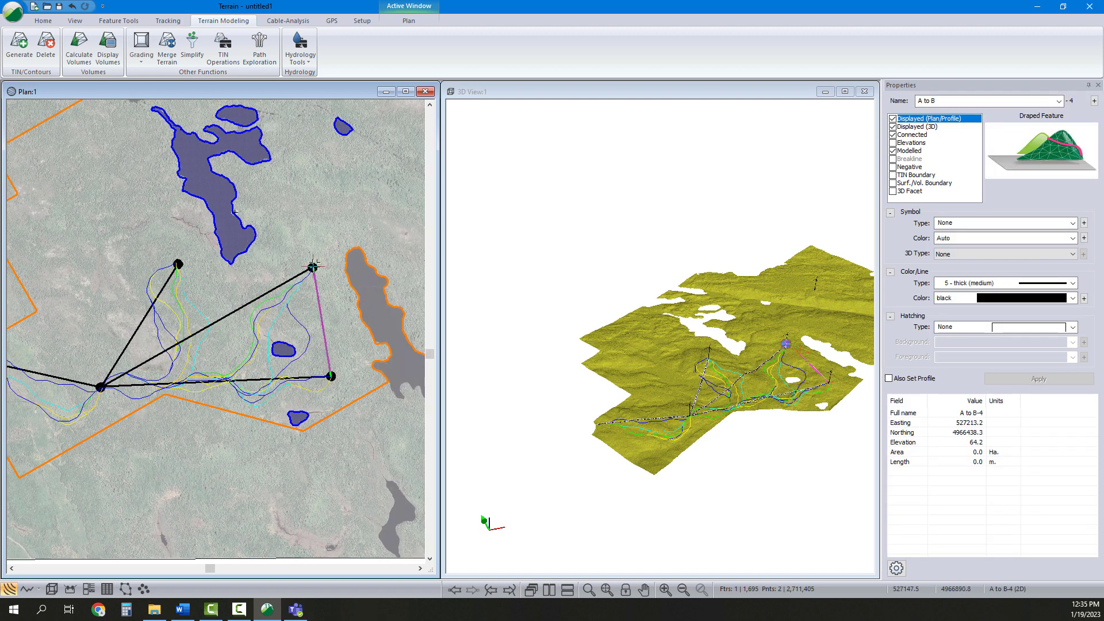
{"action": "left_click", "coordinate": [330, 377]}
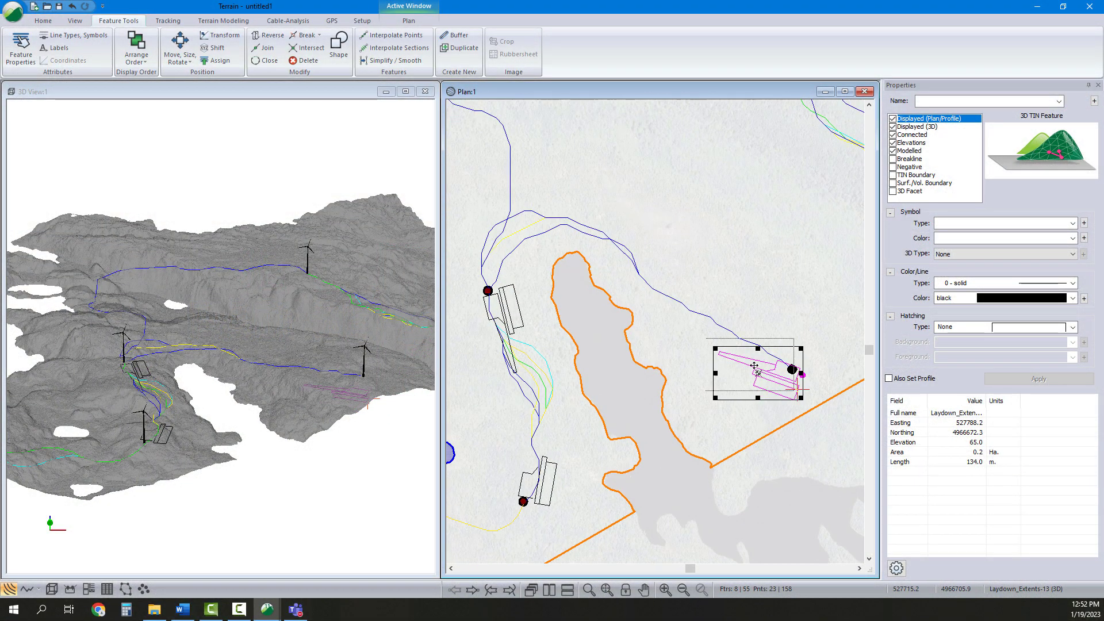
{"action": "scroll", "coordinate": [753, 365], "scroll_direction": "up", "scroll_amount": 2}
Step: Drag and rotate the laydown pad feature so it sits beside the road
{"action": "left_click_drag", "start_coordinate": [750, 365], "coordinate": [743, 375]}
{"action": "scroll", "coordinate": [744, 375], "scroll_direction": "down", "scroll_amount": 1}
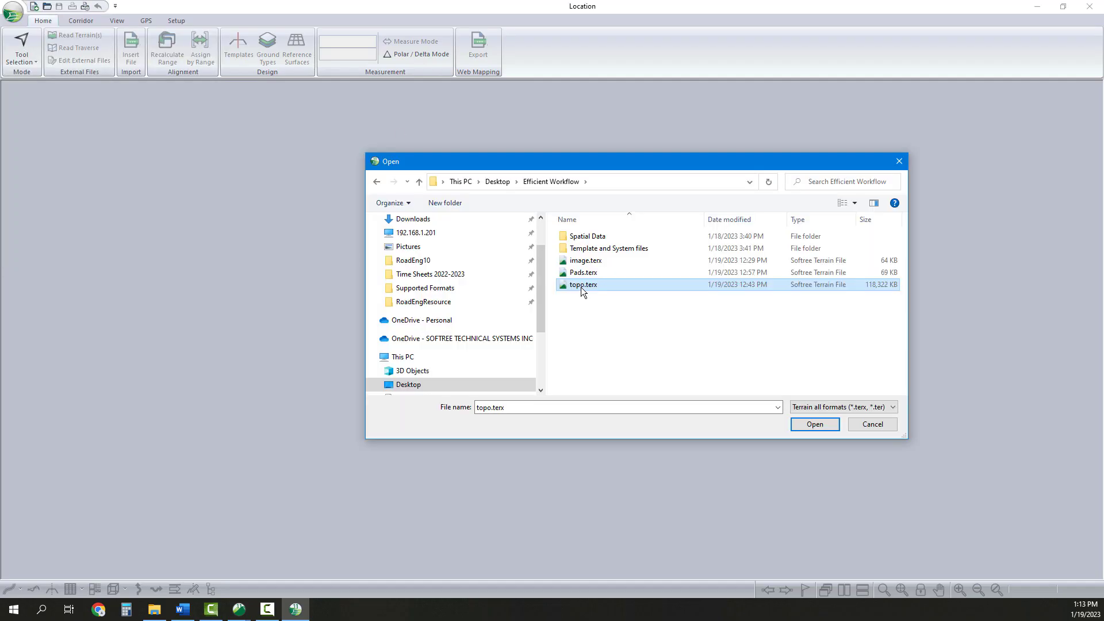
Step: Load topo.terx as shaded terrain and set both Laydown Area components to RF-3 Laydown_Extents
{"action": "left_click", "coordinate": [815, 425]}
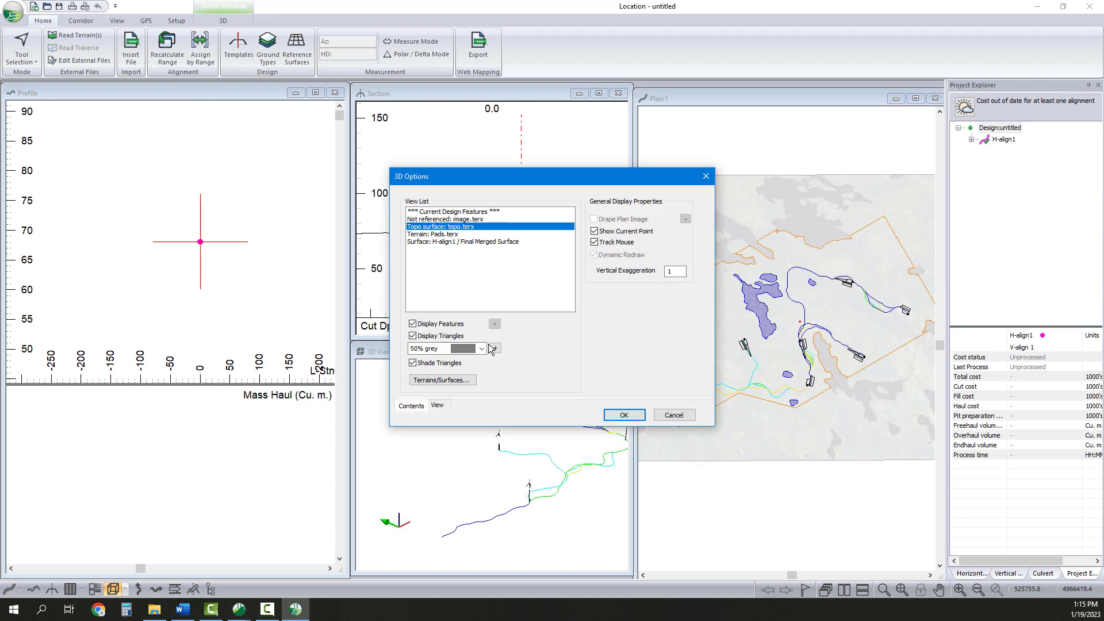
{"action": "left_click", "coordinate": [613, 416]}
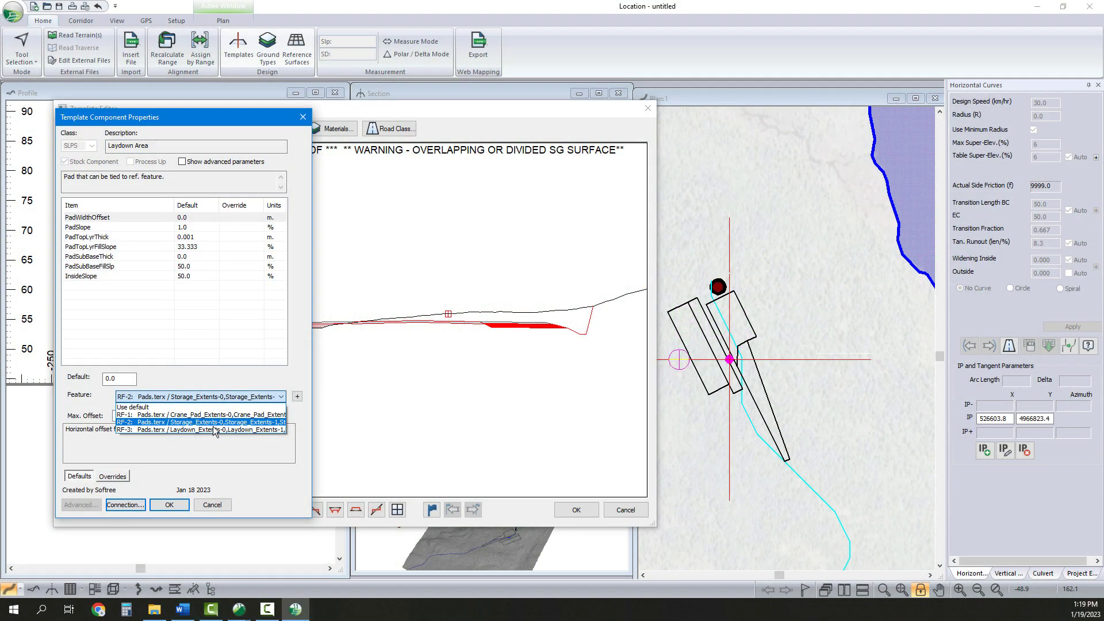
{"action": "left_click", "coordinate": [212, 429]}
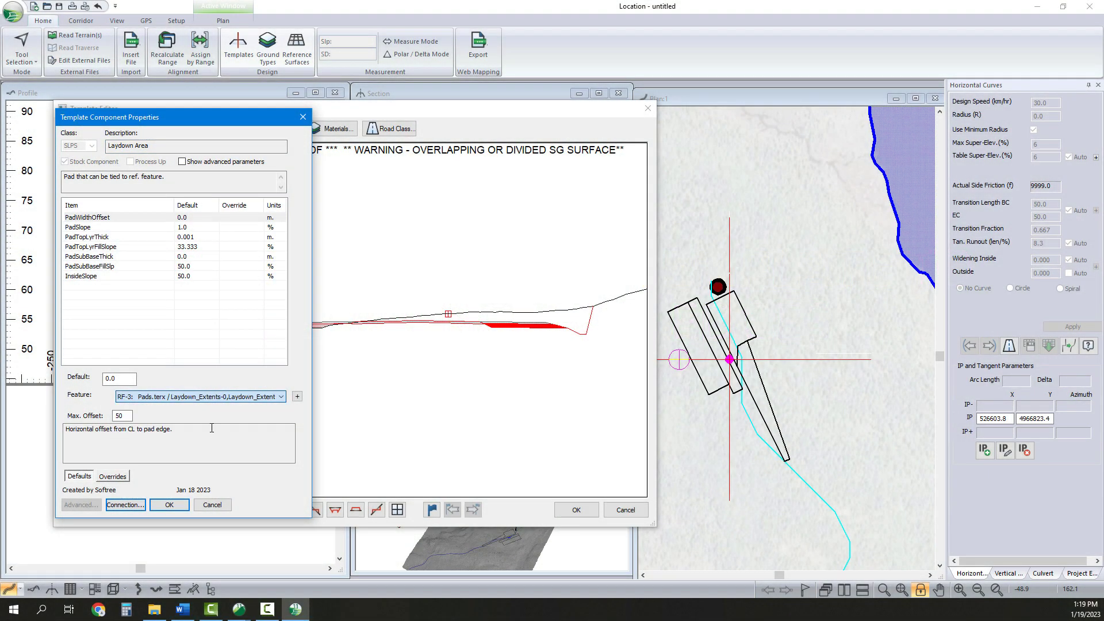
{"action": "left_click", "coordinate": [169, 506]}
{"action": "double_click", "coordinate": [112, 339]}
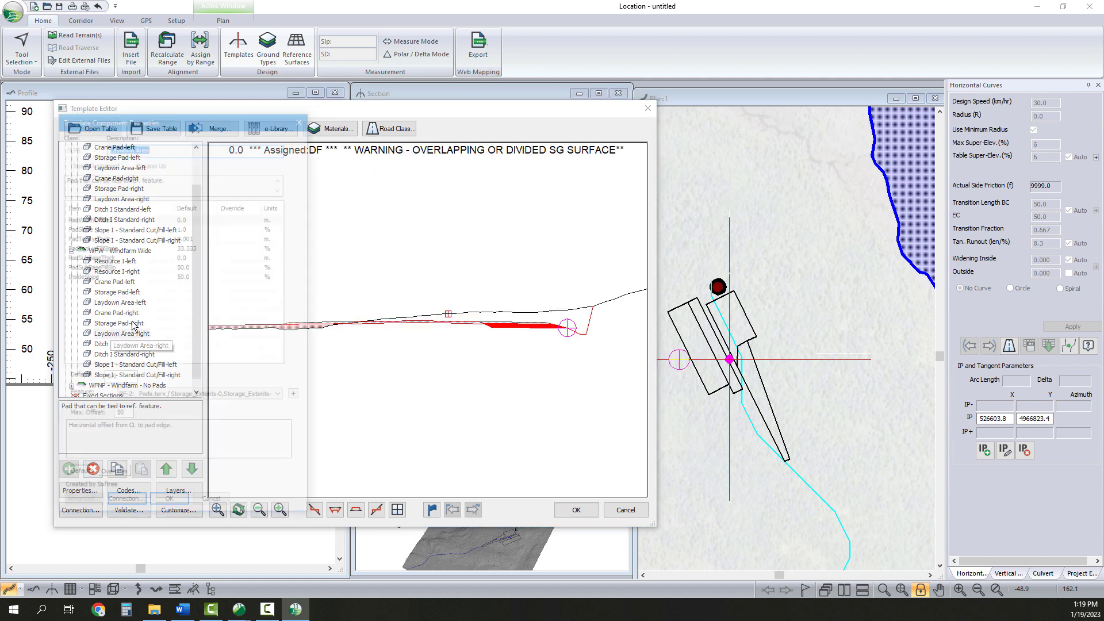
{"action": "left_click", "coordinate": [198, 397]}
{"action": "left_click", "coordinate": [191, 430]}
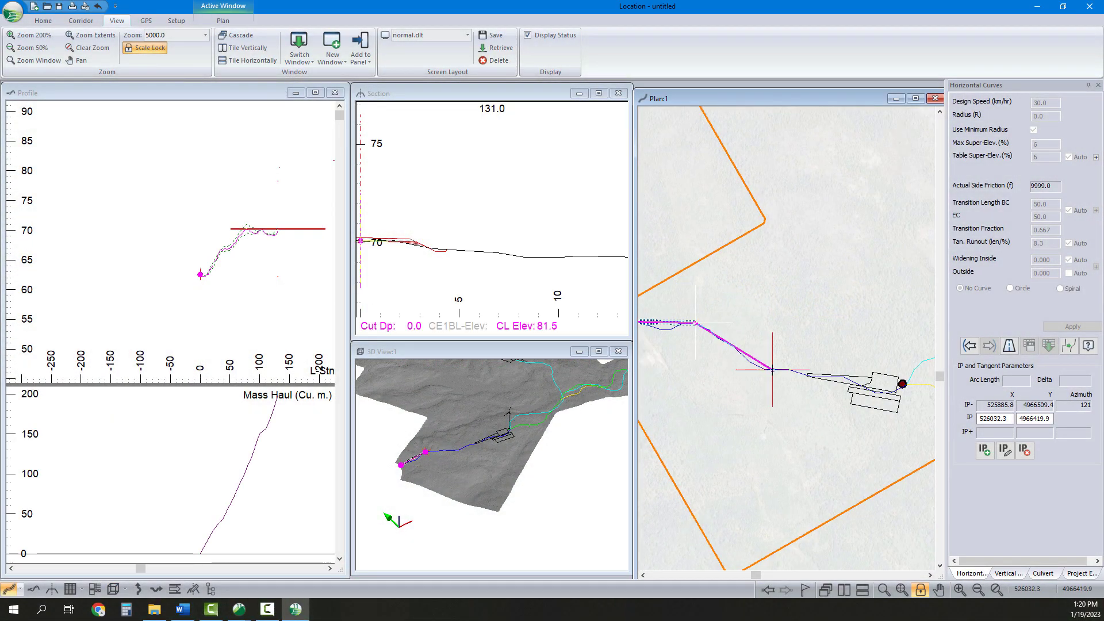
Step: Add an IP beside the pad, a VIP on the profile, then two more IPs northward
{"action": "left_click", "coordinate": [762, 371]}
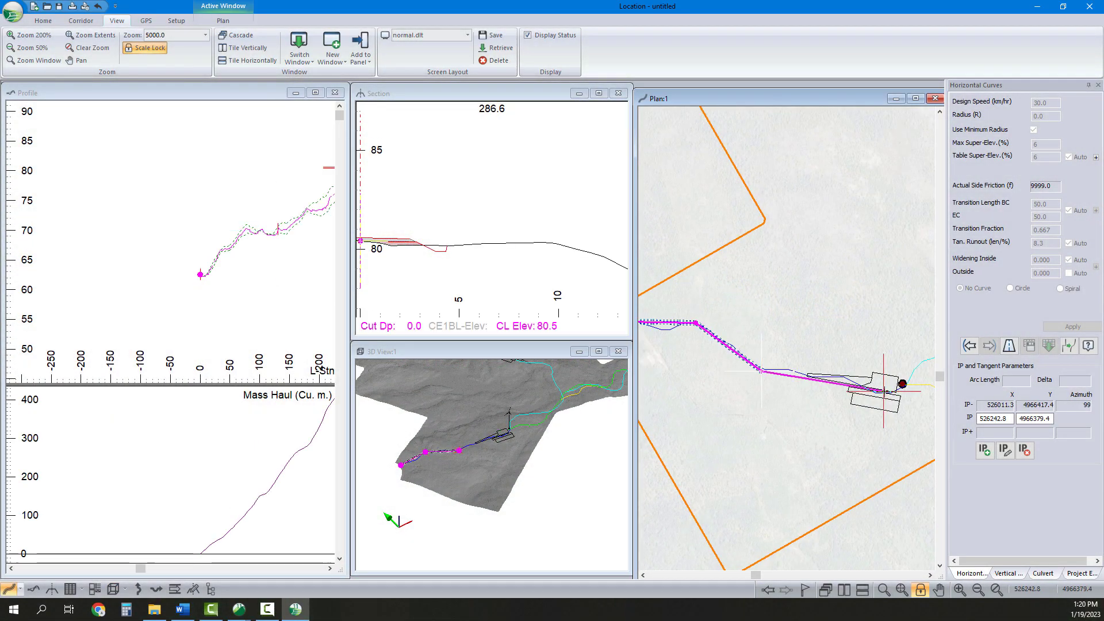
{"action": "left_click", "coordinate": [261, 265]}
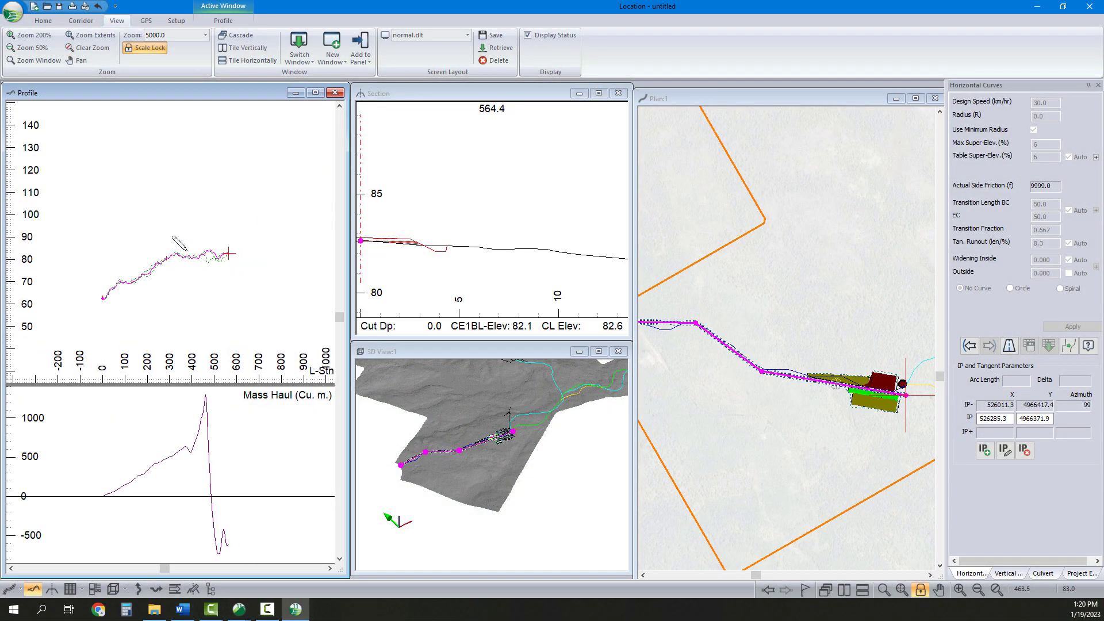
{"action": "left_click", "coordinate": [794, 386]}
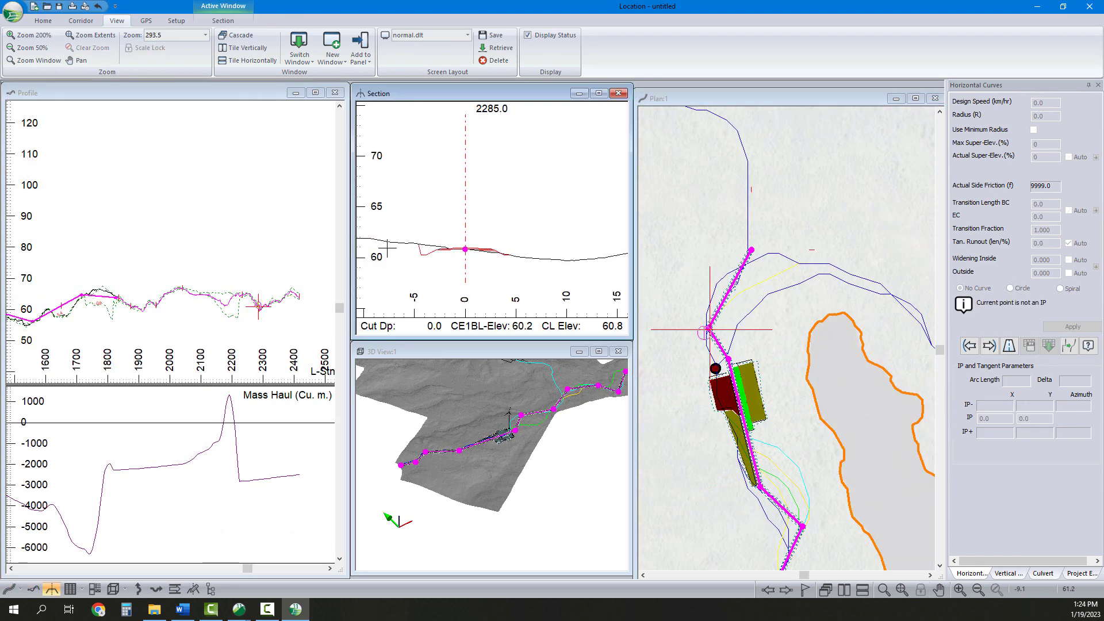
{"action": "left_click", "coordinate": [726, 224]}
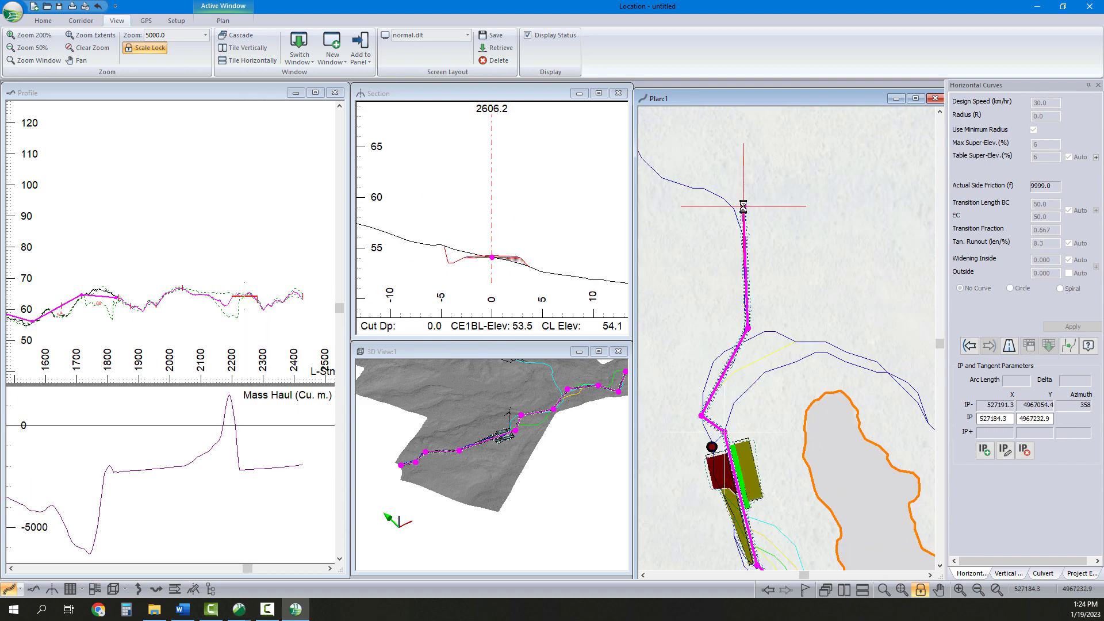
{"action": "left_click", "coordinate": [850, 279]}
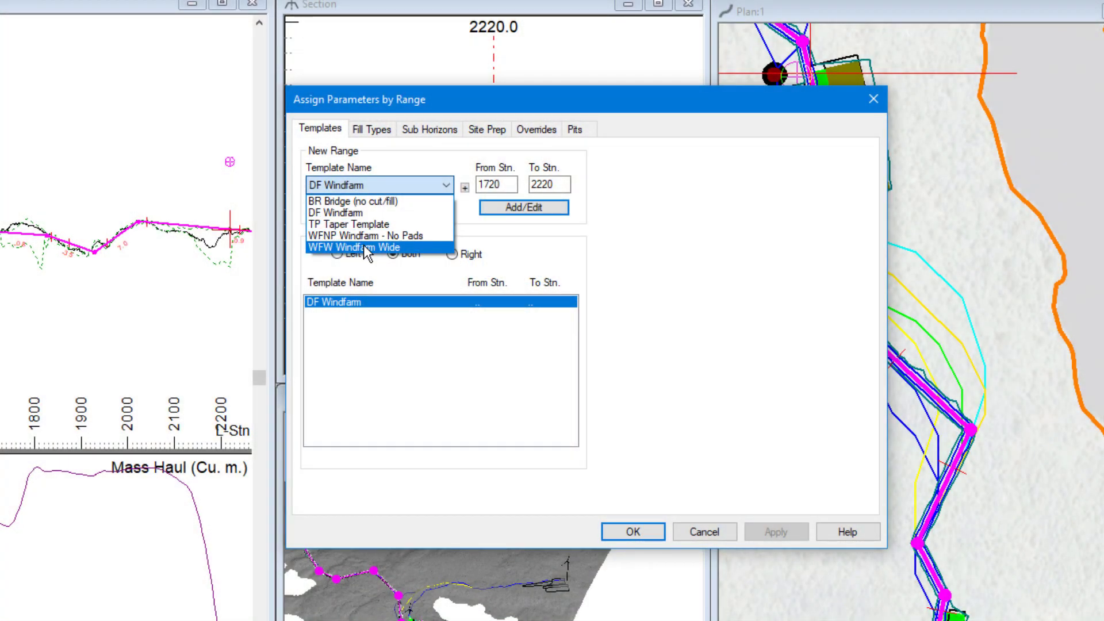
Step: Assign WFW Windfarm Wide to 1720–2220 with both overburden removals set to Template code - base
{"action": "left_click", "coordinate": [363, 248]}
{"action": "left_click", "coordinate": [550, 207]}
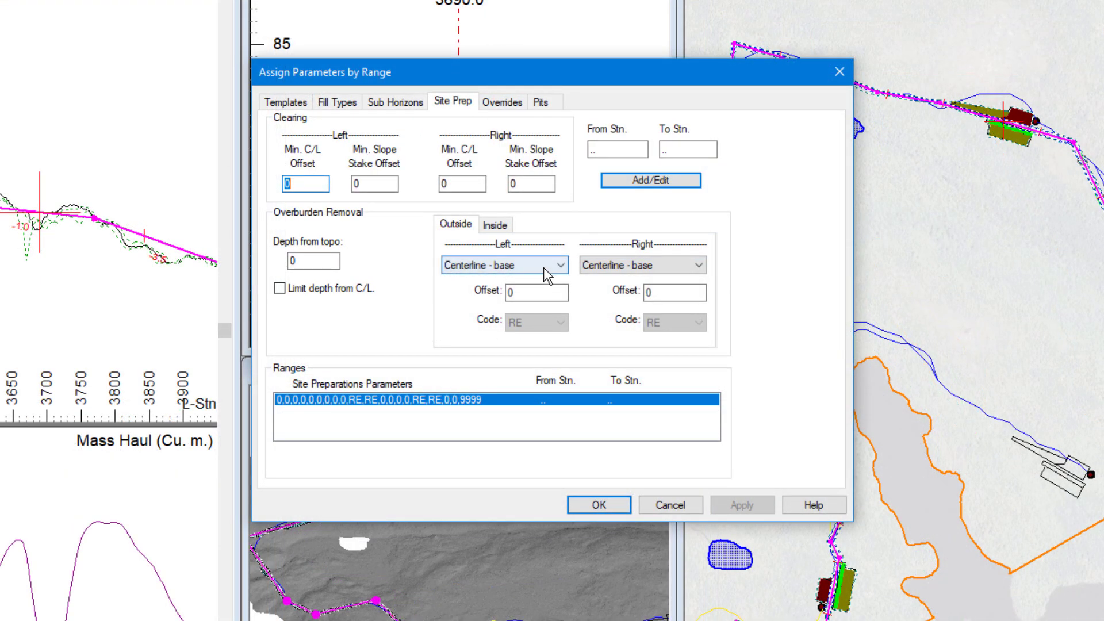
{"action": "left_click", "coordinate": [546, 267]}
{"action": "left_click", "coordinate": [544, 303]}
{"action": "left_click", "coordinate": [616, 266]}
{"action": "left_click", "coordinate": [614, 303]}
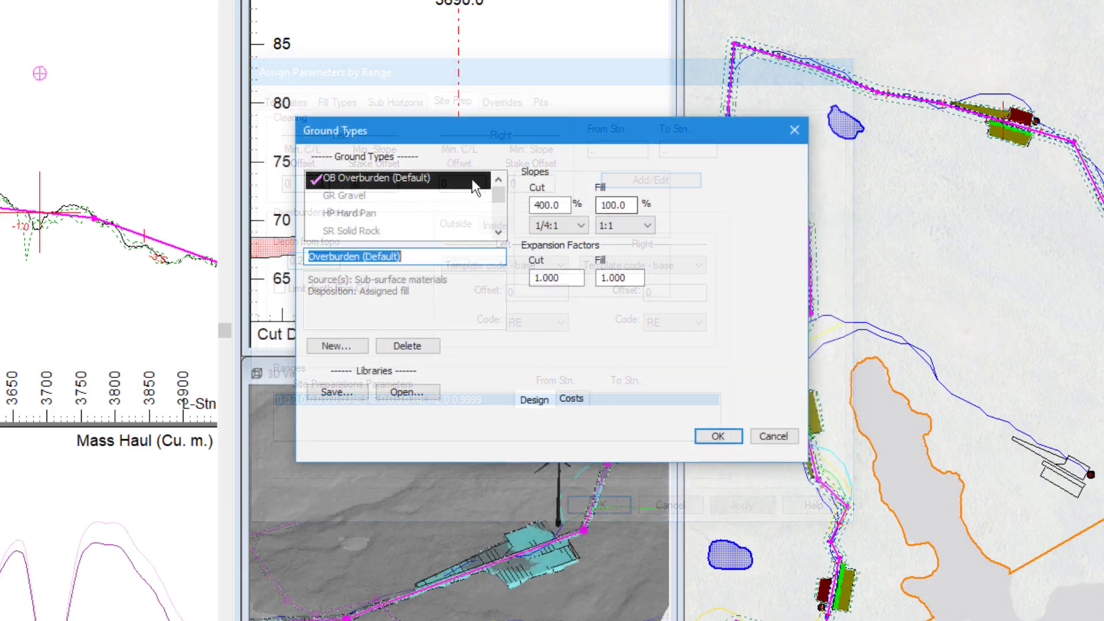
Step: Select the GR Gravel and HP Hard Pan ground types and review hard pan movement costs
{"action": "left_click", "coordinate": [424, 195]}
{"action": "left_click", "coordinate": [426, 214]}
{"action": "left_click", "coordinate": [572, 399]}
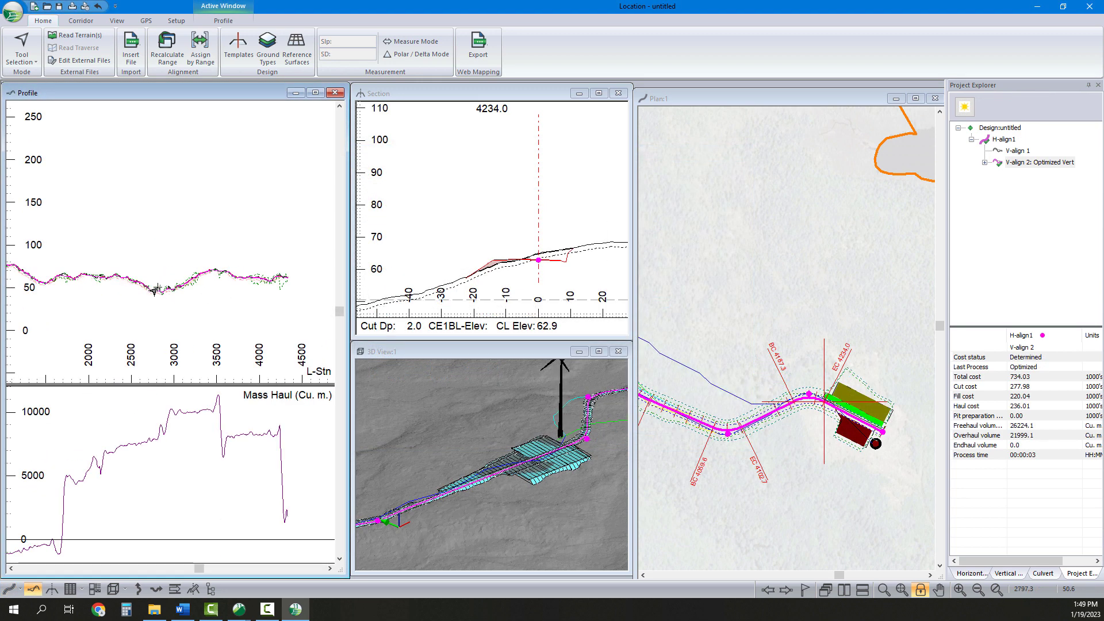
Step: Bring station 1740 into view and add a variable-volume borrow pit accessed at station 4181.0
{"action": "scroll", "coordinate": [161, 285], "scroll_direction": "up", "scroll_amount": 3}
{"action": "scroll", "coordinate": [143, 291], "scroll_direction": "up", "scroll_amount": 3}
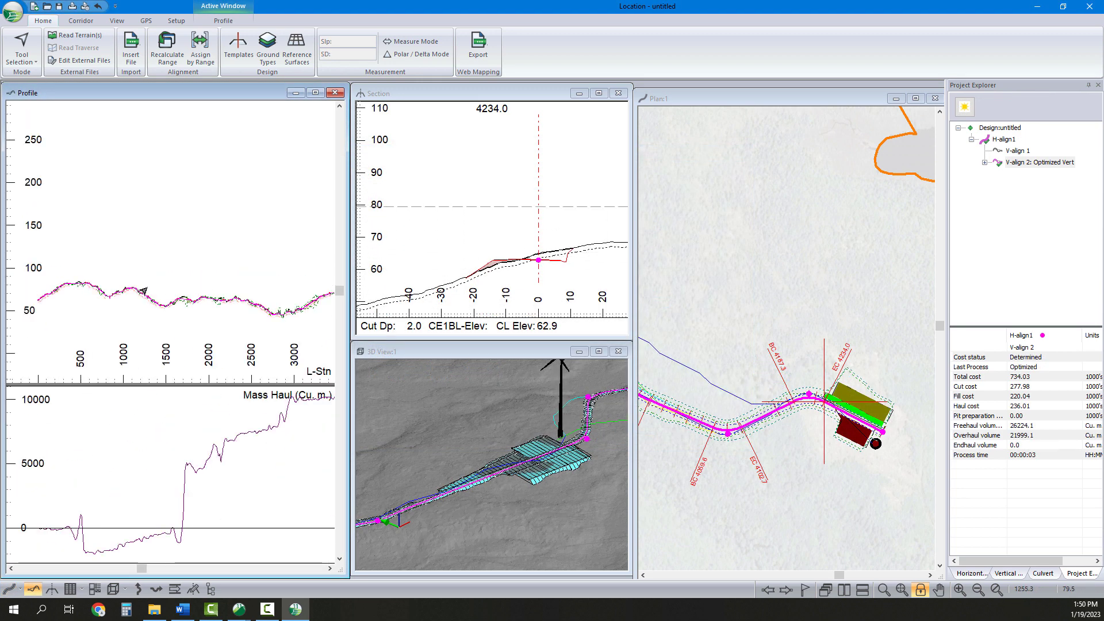
{"action": "scroll", "coordinate": [154, 311], "scroll_direction": "down", "scroll_amount": 3}
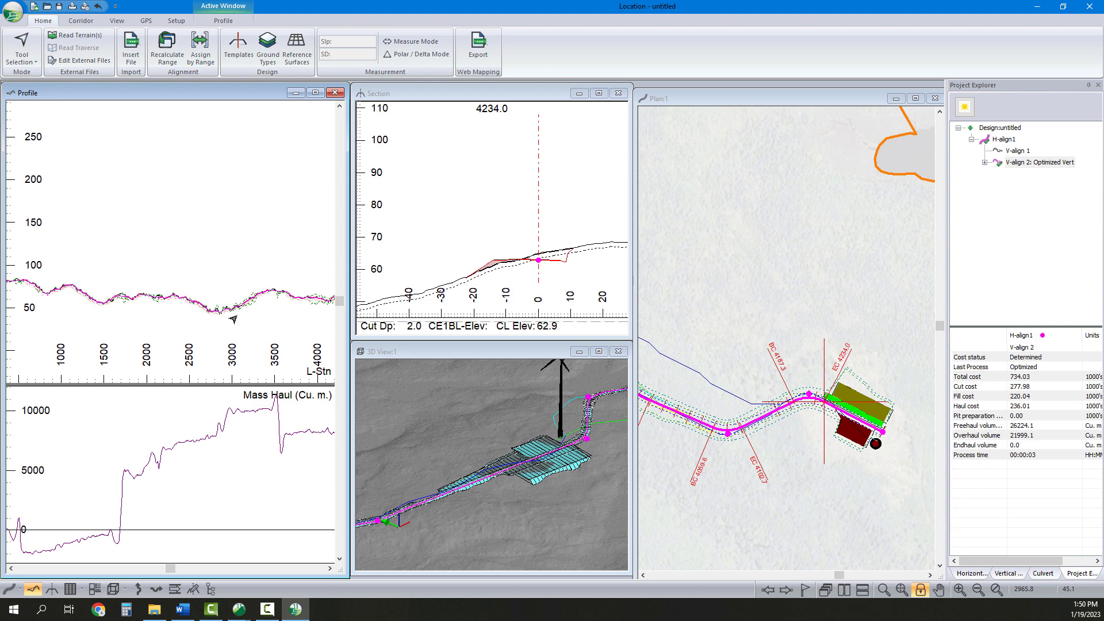
{"action": "left_click", "coordinate": [533, 447]}
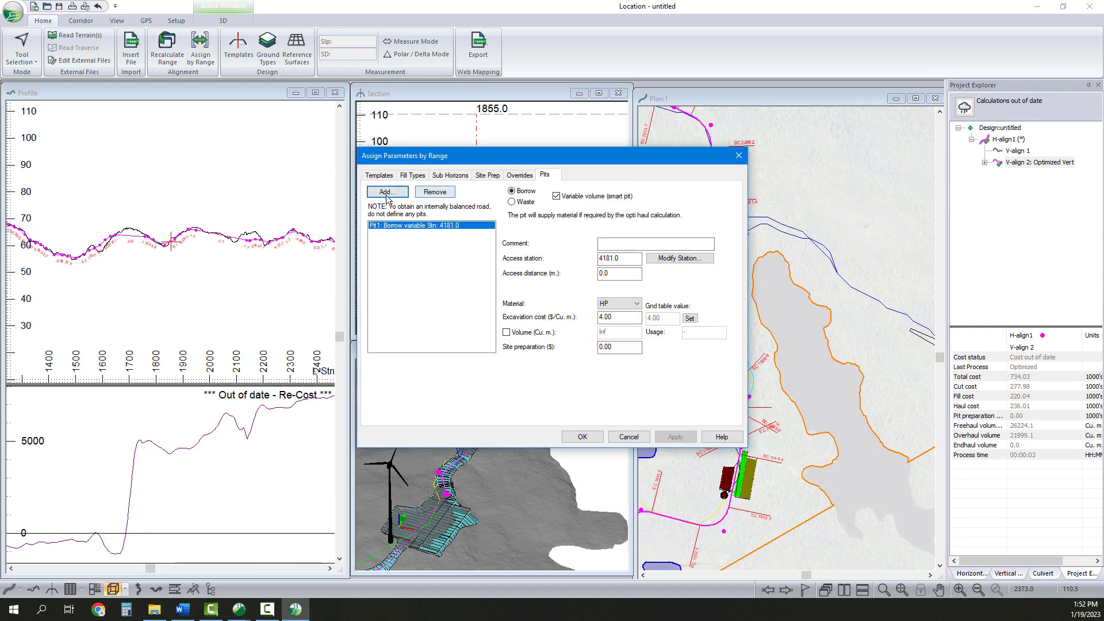
{"action": "left_click", "coordinate": [386, 195]}
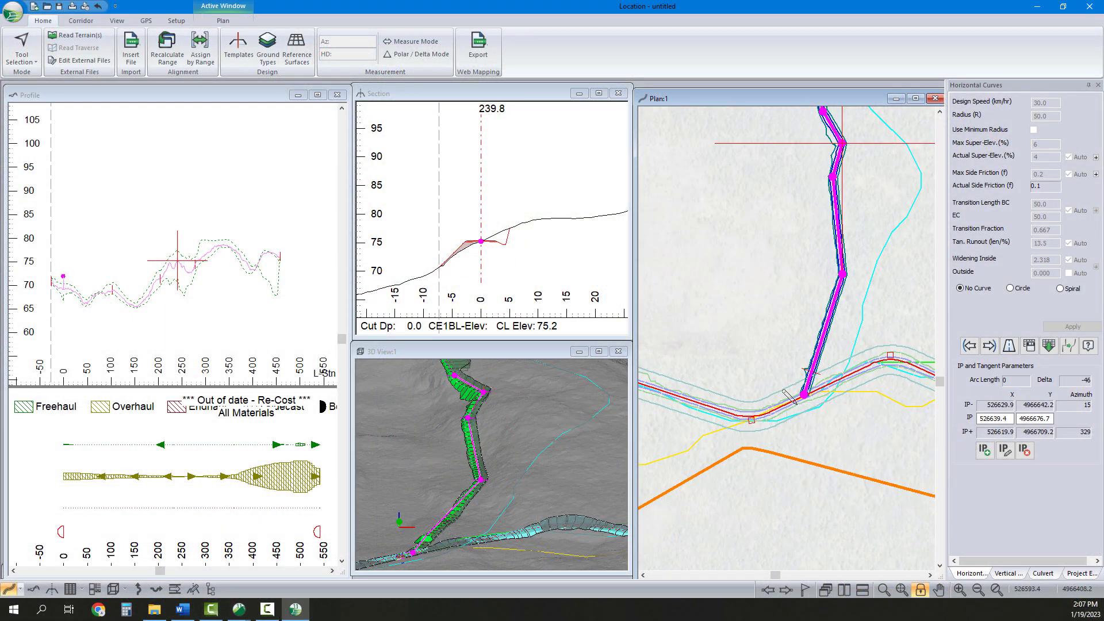
Step: Move the selected IP near the lower road junction, then step to the next IP
{"action": "scroll", "coordinate": [771, 388], "scroll_direction": "up", "scroll_amount": 3}
{"action": "left_click", "coordinate": [771, 388]}
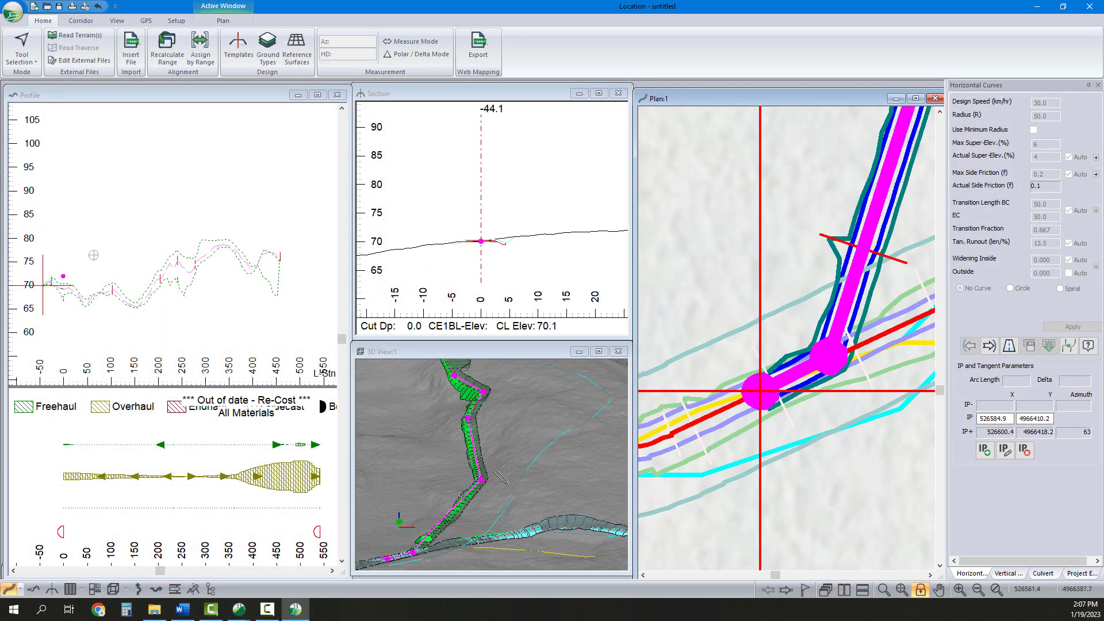
{"action": "left_click", "coordinate": [828, 356]}
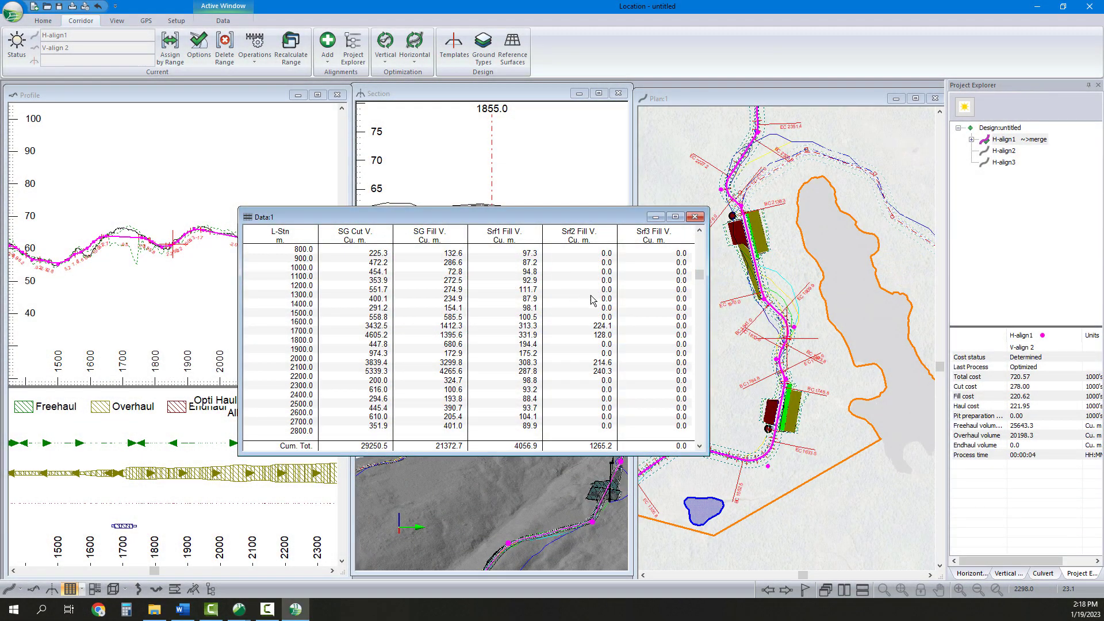
Step: Scroll the volume table to the Cum. Tot. row: 48233.8 m³ cut, 46425.3 m³ fill
{"action": "scroll", "coordinate": [573, 448], "scroll_direction": "up", "scroll_amount": 1}
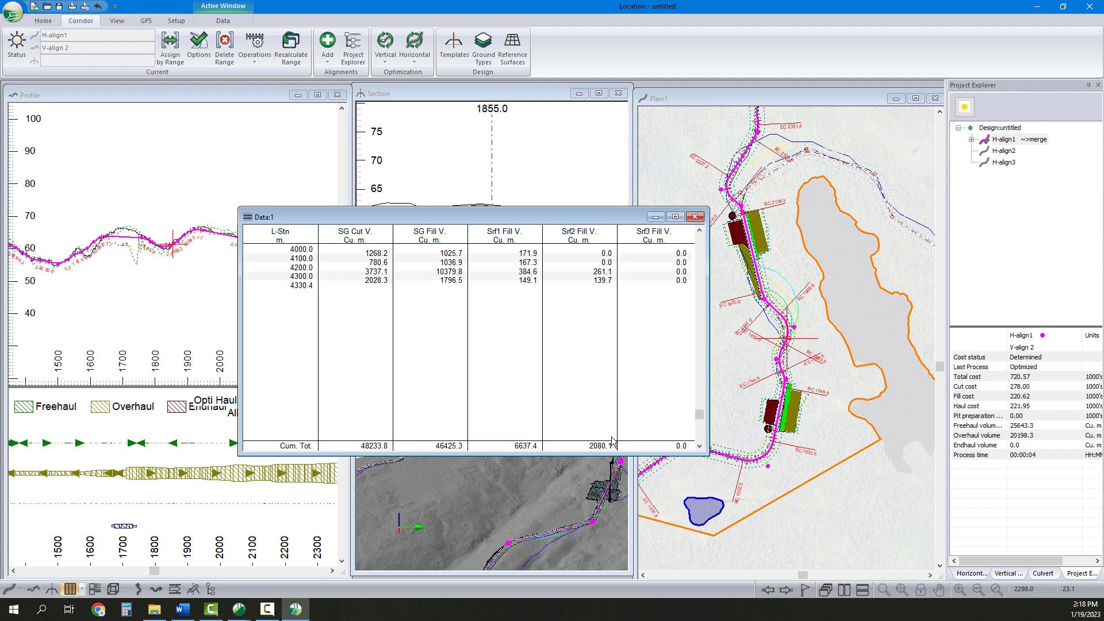